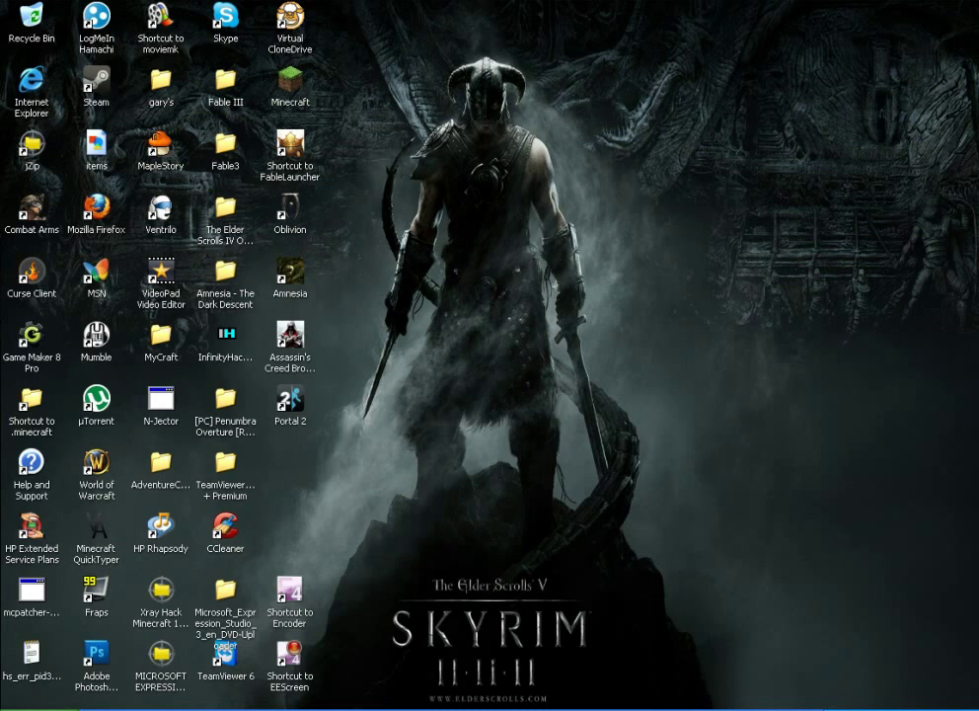
Open the desktop folder The Elder Scrolls IV Oblivion+Expansions
{"action": "left_click", "coordinate": [225, 209]}
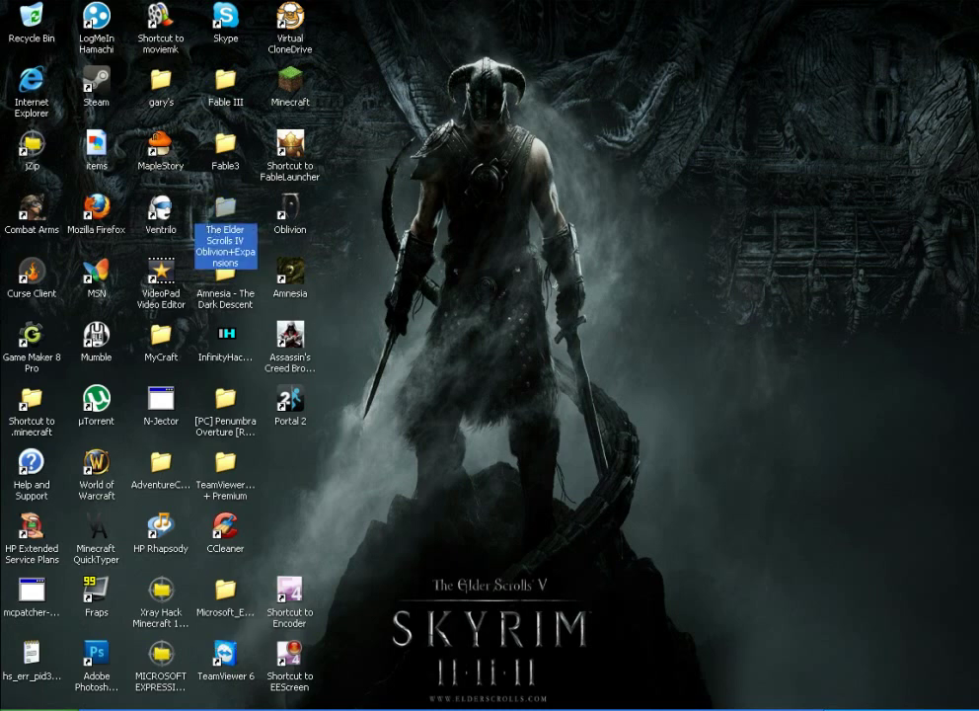
{"action": "left_click", "coordinate": [199, 179]}
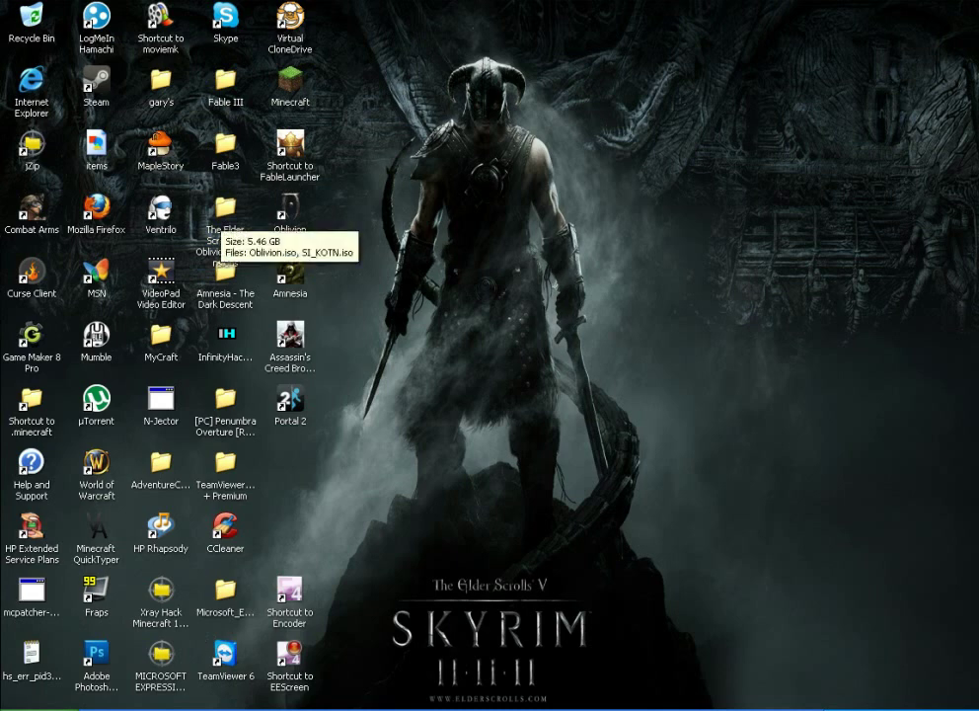
{"action": "double_click", "coordinate": [223, 212]}
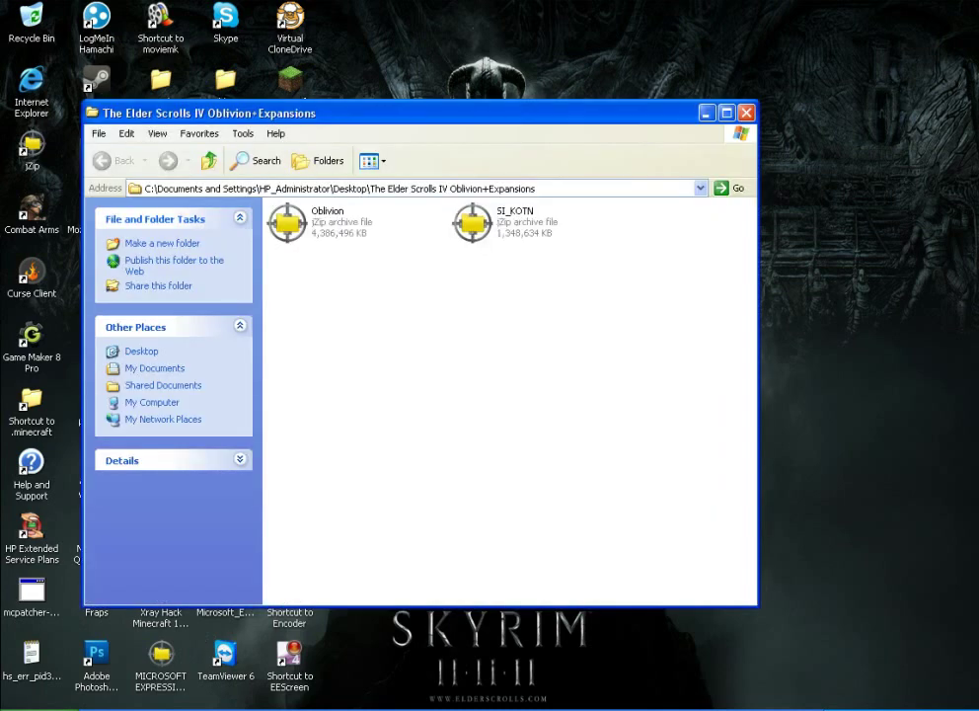
Examine the contents of the Oblivion image in jZip, and close the archive
{"action": "left_click", "coordinate": [321, 223]}
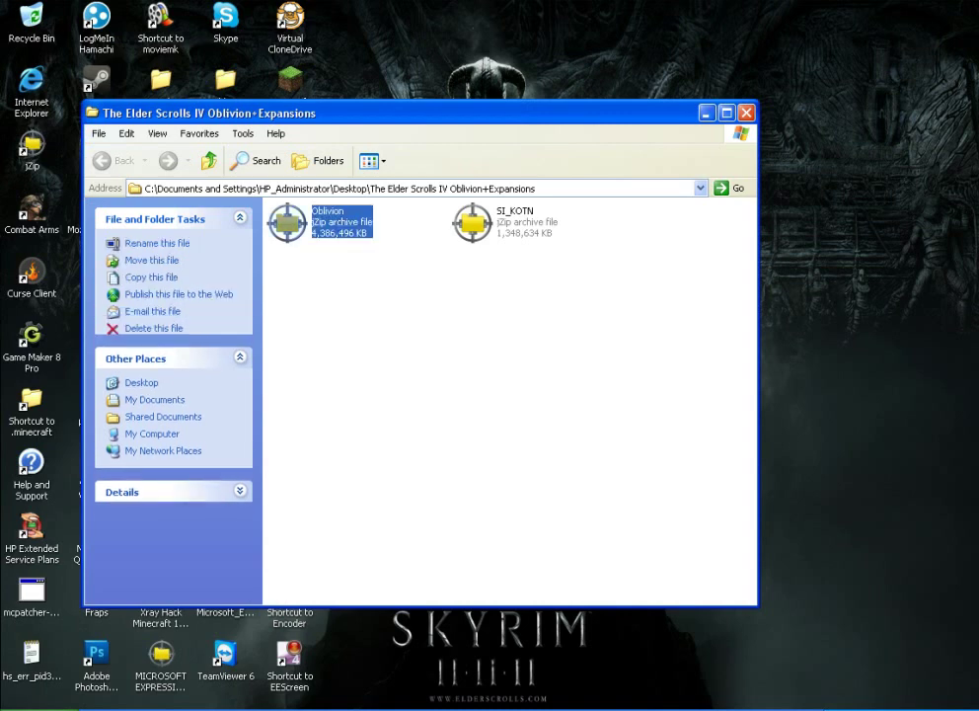
{"action": "left_click", "coordinate": [506, 223]}
{"action": "left_click", "coordinate": [320, 223]}
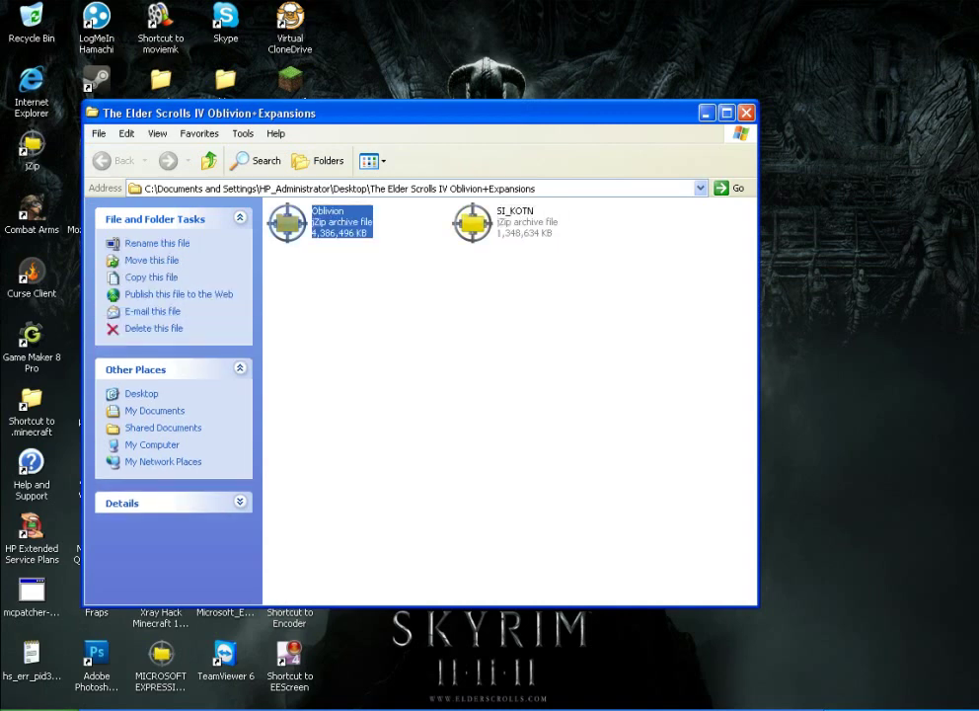
{"action": "double_click", "coordinate": [321, 223]}
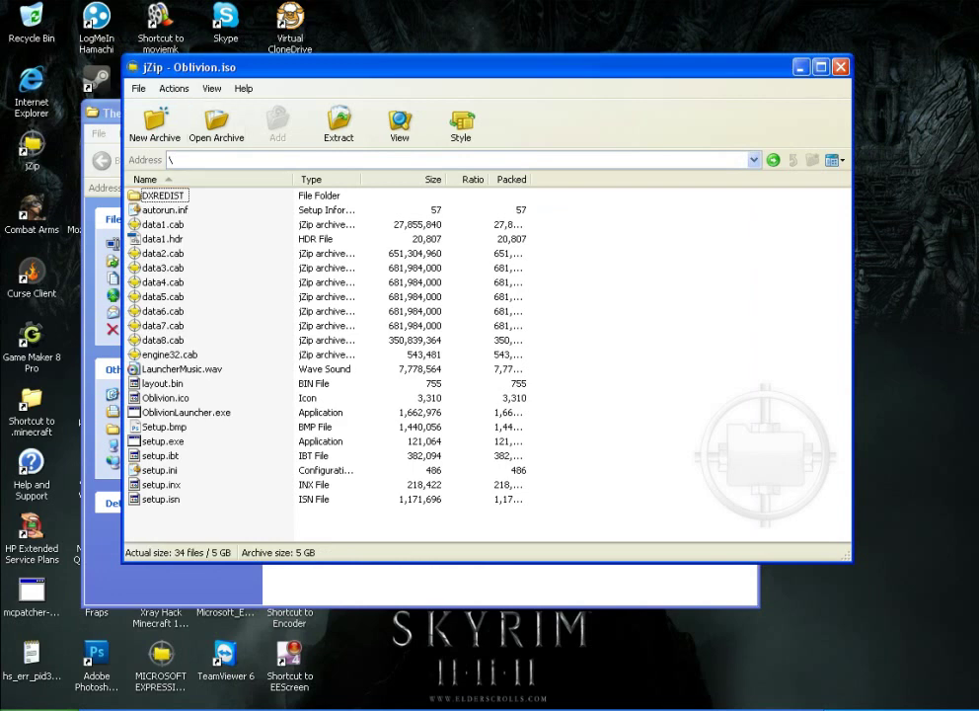
{"action": "left_click", "coordinate": [840, 66]}
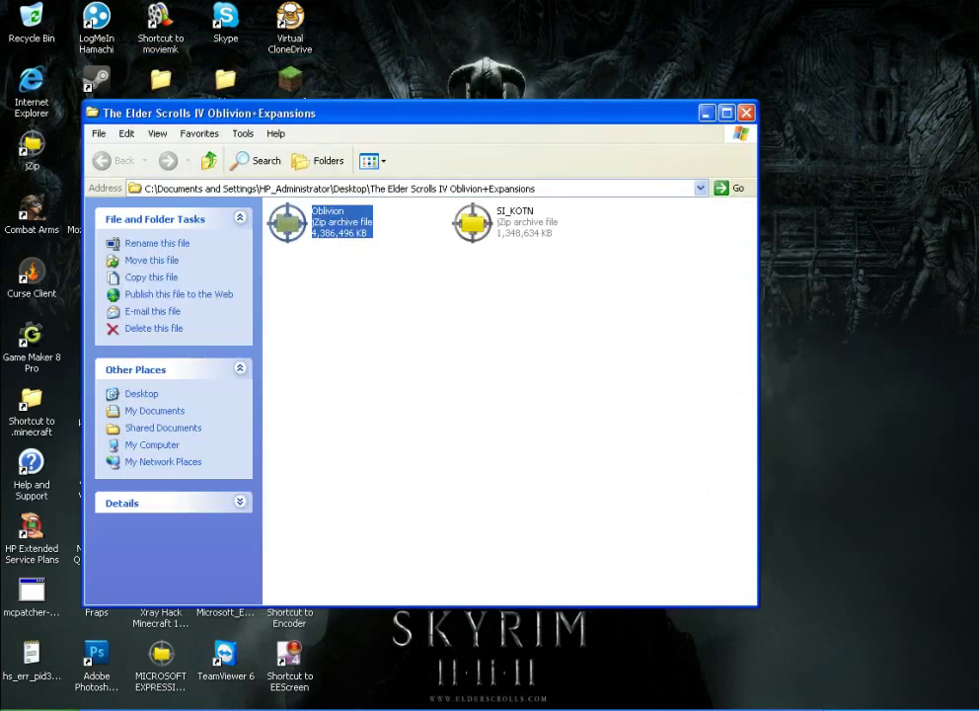
Uncover the desktop icons by moving the folder window aside, and unmount the Oblivion image
{"action": "left_click_drag", "start_coordinate": [414, 112], "coordinate": [660, 117]}
{"action": "left_click_drag", "start_coordinate": [313, 442], "coordinate": [269, 430]}
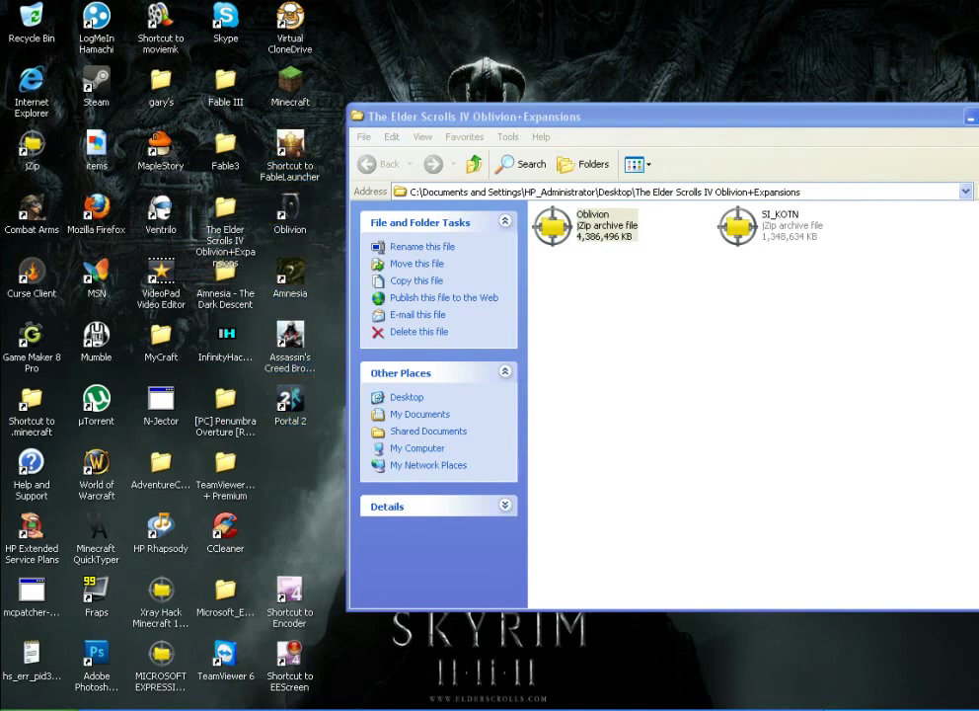
{"action": "right_click", "coordinate": [558, 227]}
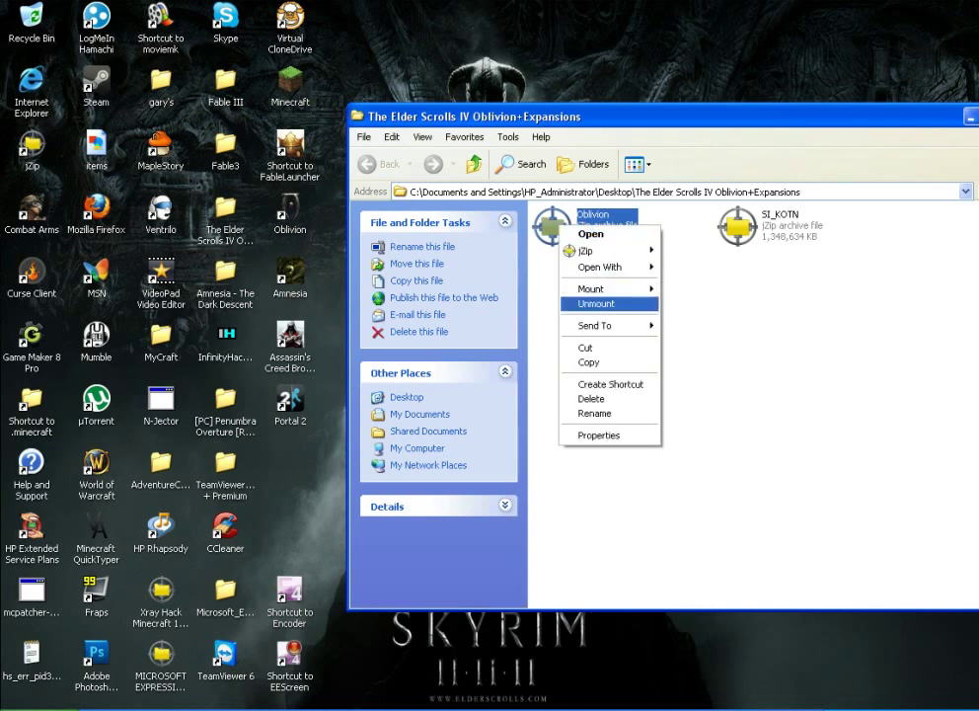
{"action": "left_click", "coordinate": [596, 303]}
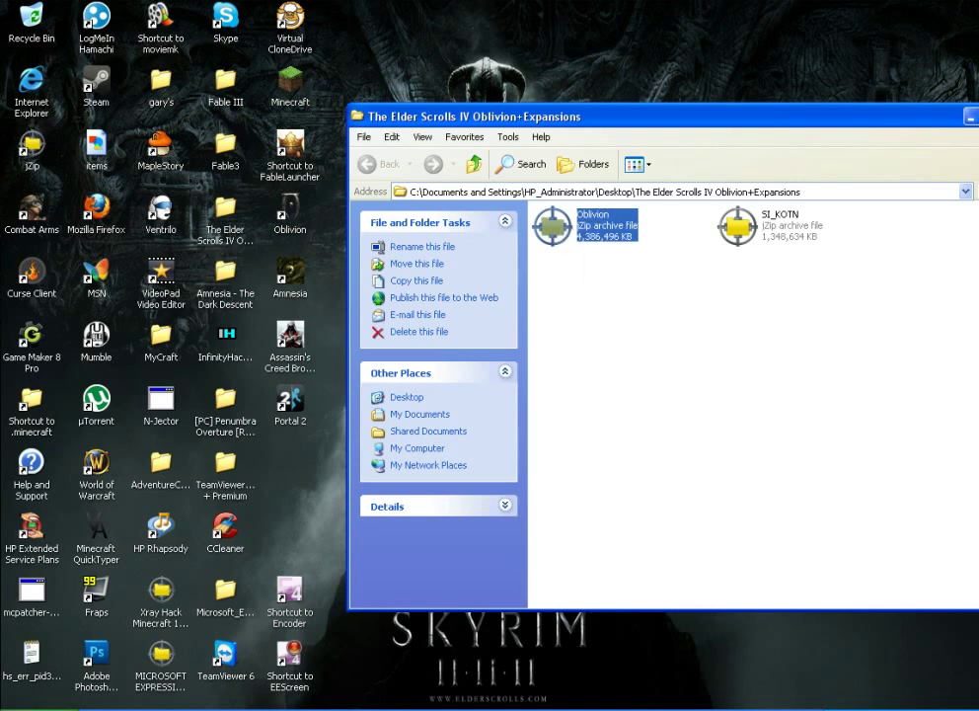
Unmount the Microsoft Expression Studio 4 image from drive J: in My Computer, and close that window
{"action": "key", "text": "super"}
{"action": "left_click", "coordinate": [182, 344]}
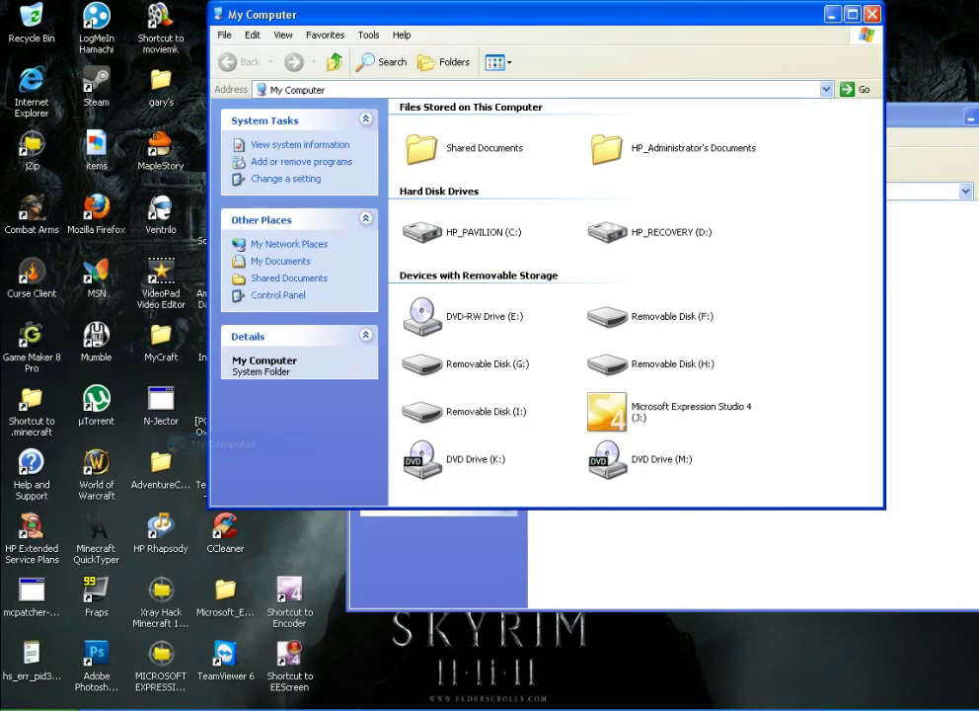
{"action": "right_click", "coordinate": [637, 413]}
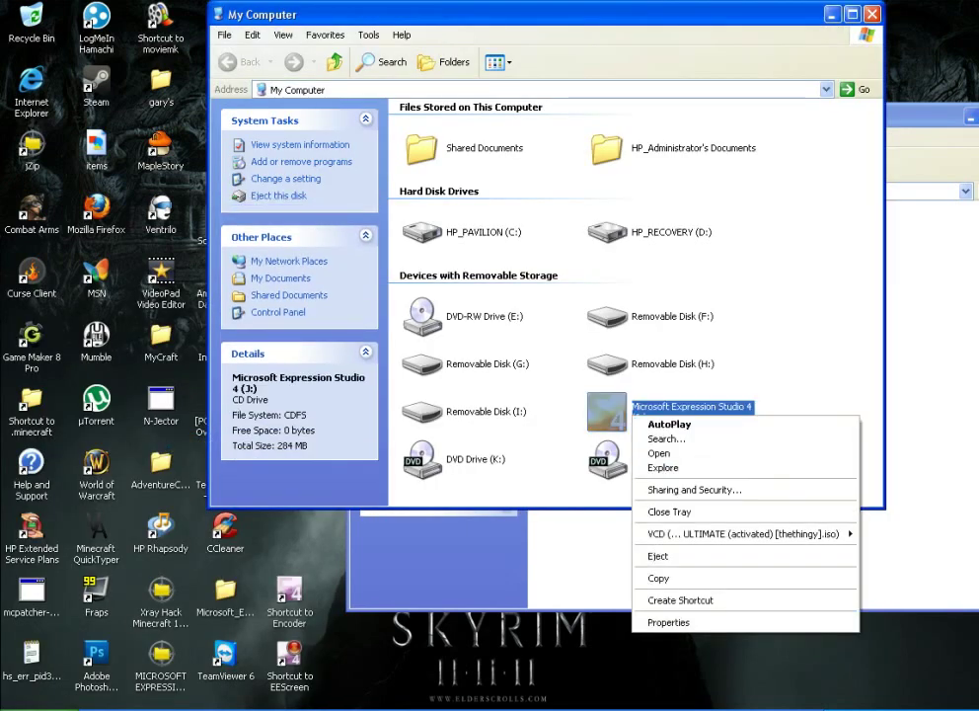
{"action": "mouse_move", "coordinate": [691, 534]}
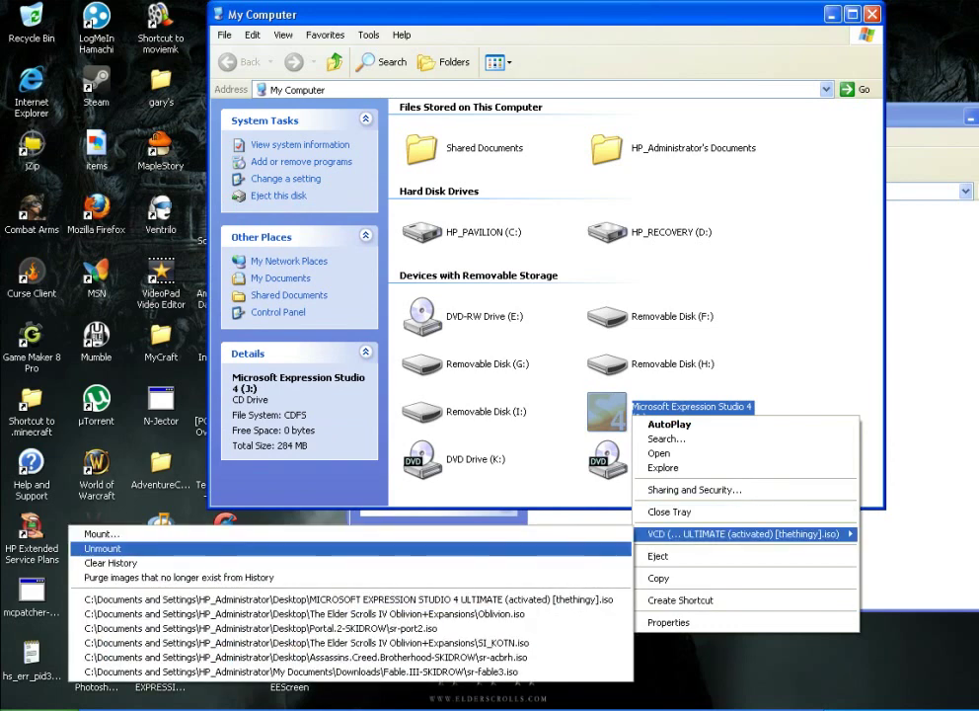
{"action": "left_click", "coordinate": [109, 547]}
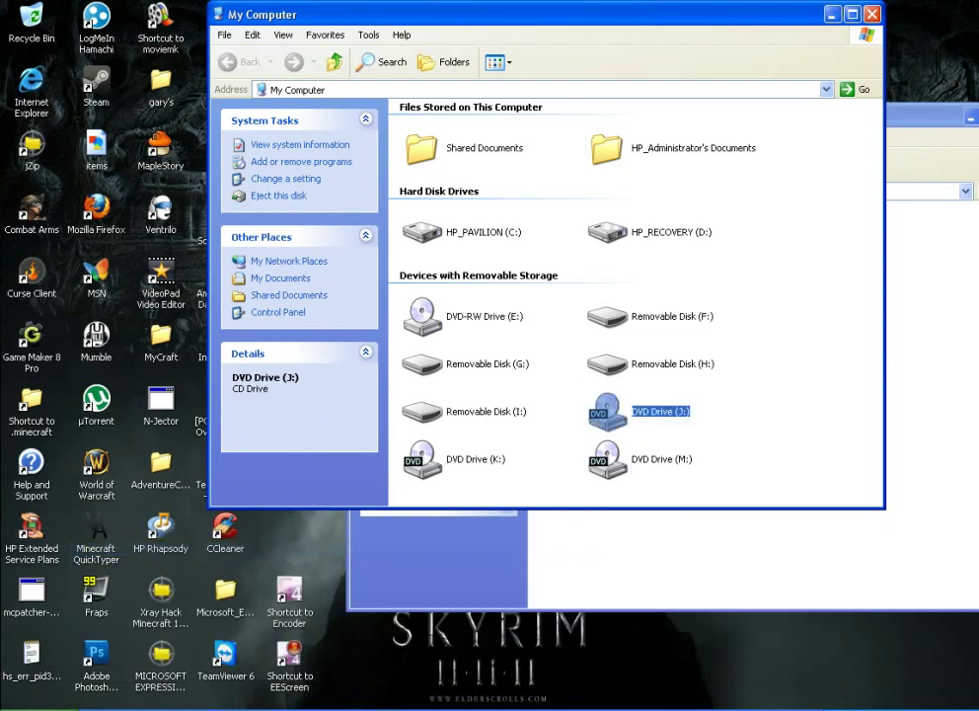
{"action": "left_click", "coordinate": [872, 14]}
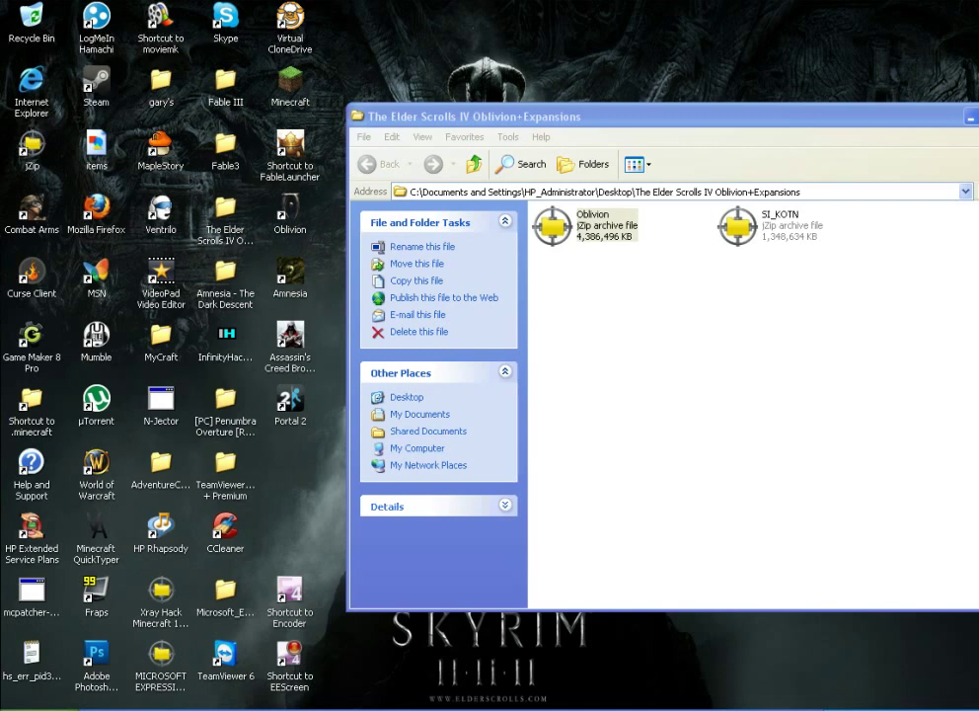
Mount the Oblivion image on Virtual CloneDrive J: and exit the Oblivion launcher
{"action": "left_click_drag", "start_coordinate": [662, 117], "coordinate": [418, 88]}
{"action": "left_click", "coordinate": [346, 197]}
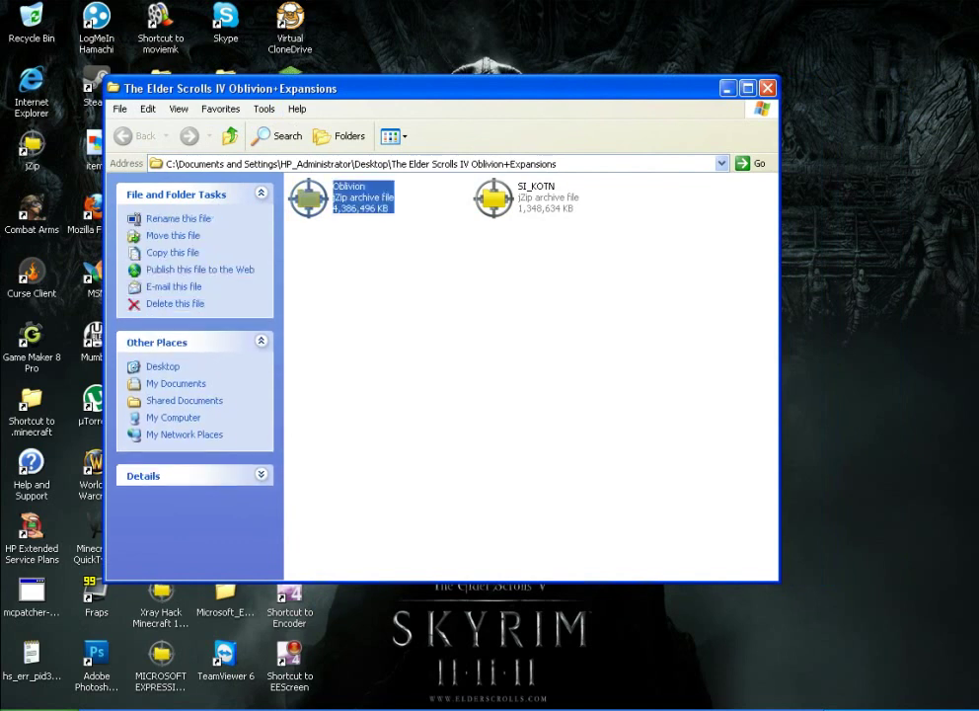
{"action": "right_click", "coordinate": [323, 195]}
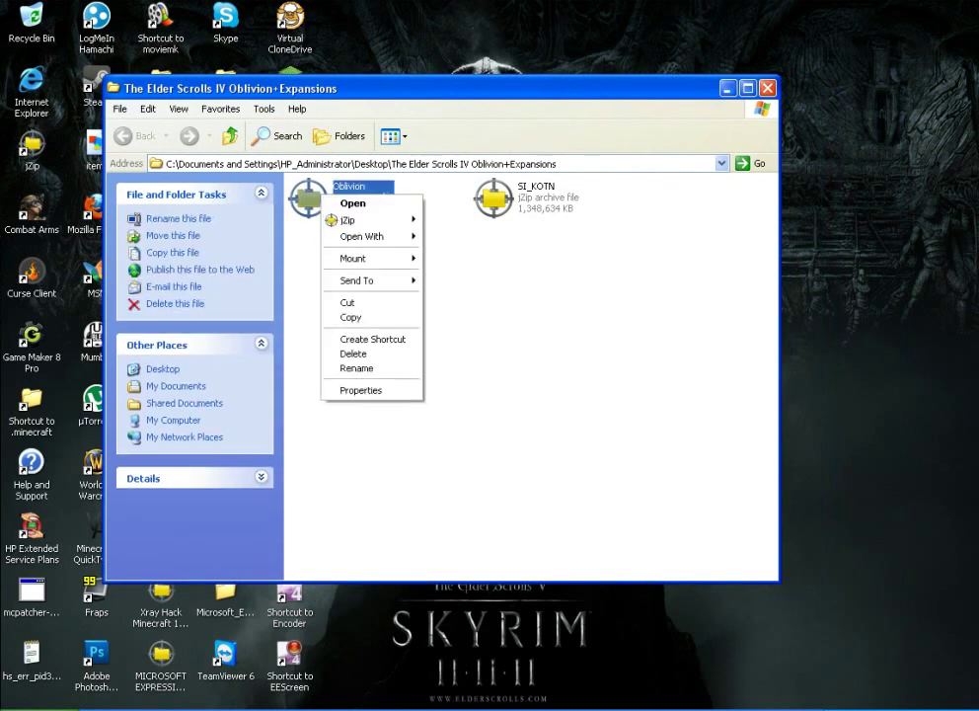
{"action": "mouse_move", "coordinate": [355, 258]}
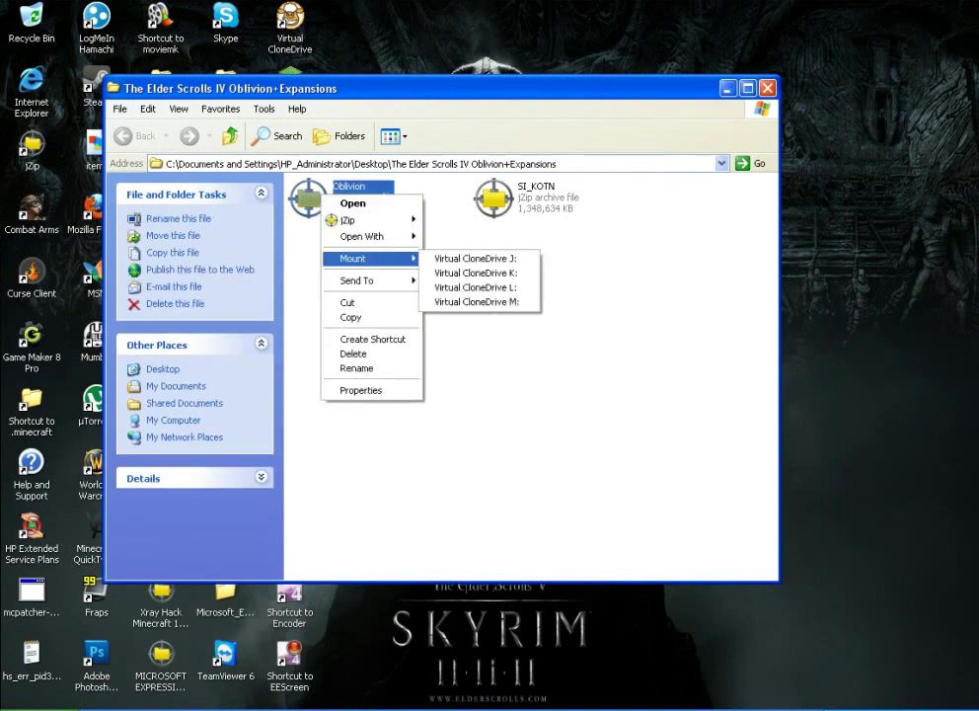
{"action": "left_click", "coordinate": [553, 296]}
{"action": "right_click", "coordinate": [317, 196]}
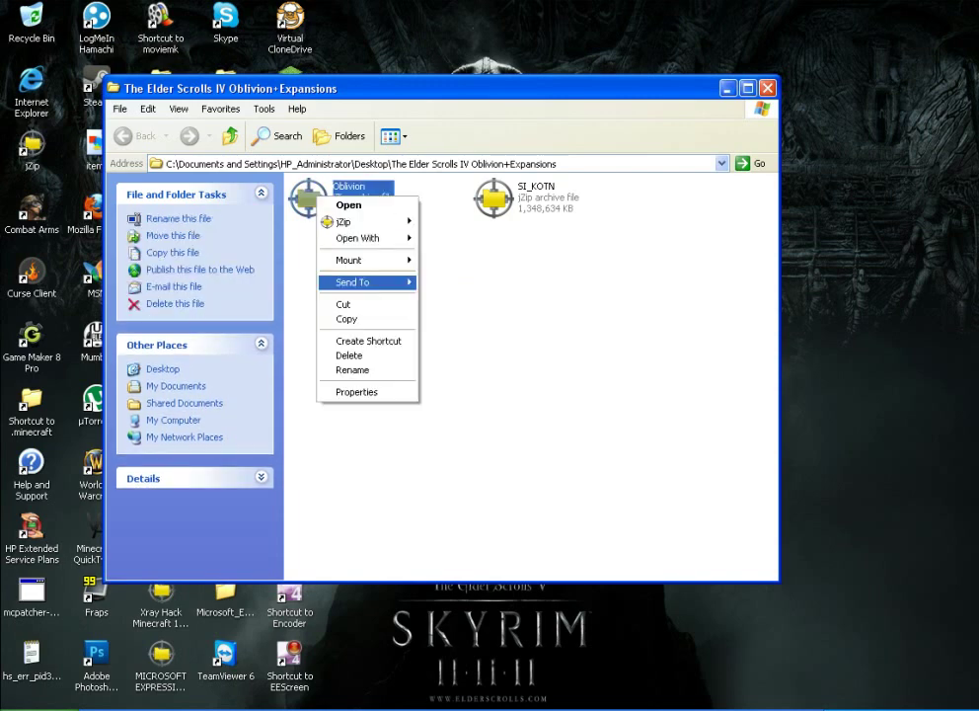
{"action": "mouse_move", "coordinate": [355, 259]}
{"action": "left_click", "coordinate": [467, 258]}
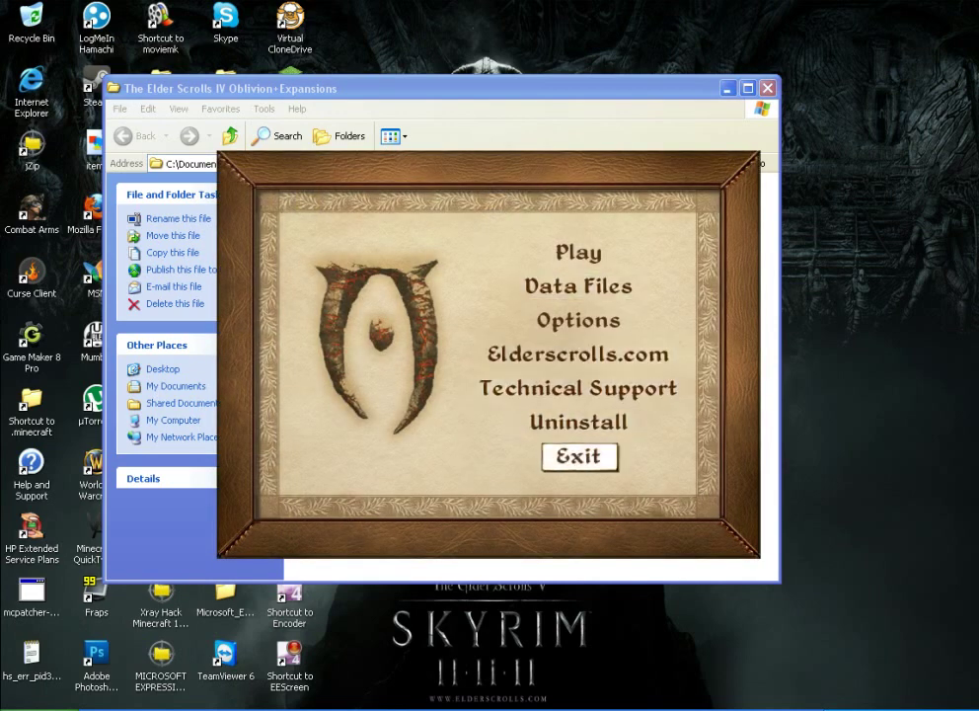
{"action": "left_click", "coordinate": [579, 456]}
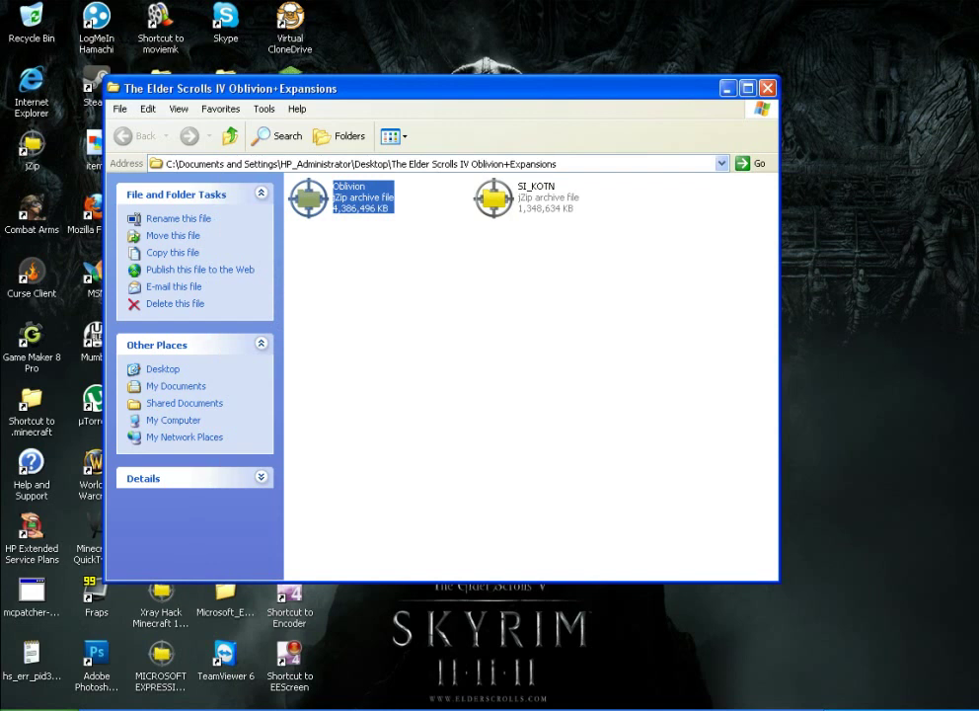
Review the available numbers of drives in the Virtual CloneDrive settings, and leave the dialog without saving
{"action": "double_click", "coordinate": [290, 25]}
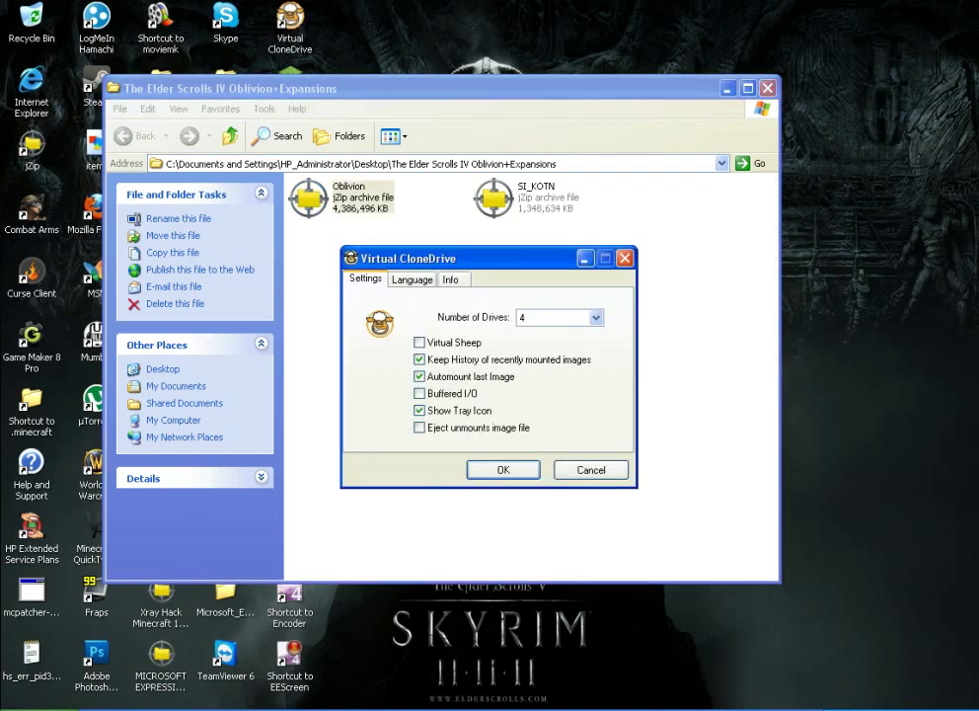
{"action": "left_click", "coordinate": [595, 317]}
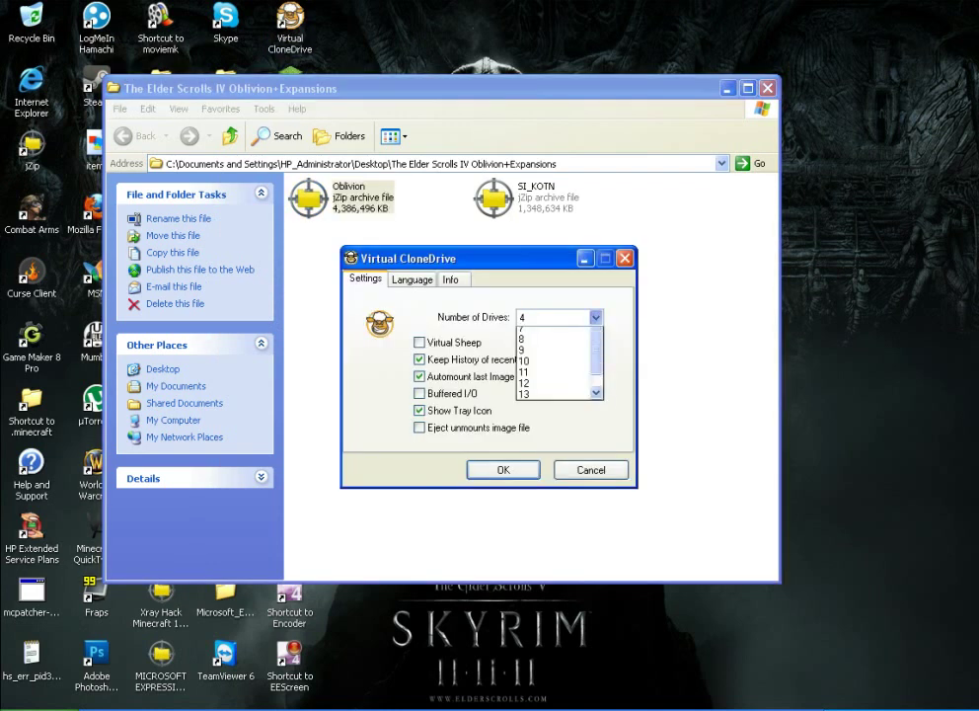
{"action": "mouse_move", "coordinate": [596, 398]}
{"action": "left_mouse_down"}
{"action": "mouse_move", "coordinate": [596, 373]}
{"action": "mouse_move", "coordinate": [596, 409]}
{"action": "left_mouse_up"}
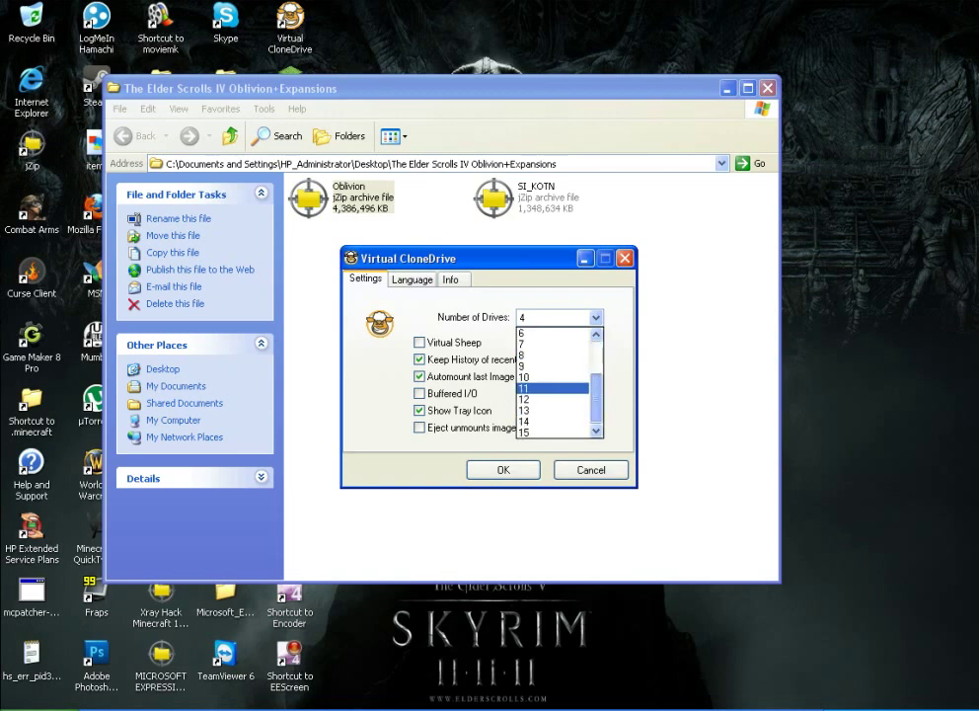
{"action": "left_click", "coordinate": [591, 470]}
{"action": "left_click", "coordinate": [591, 470]}
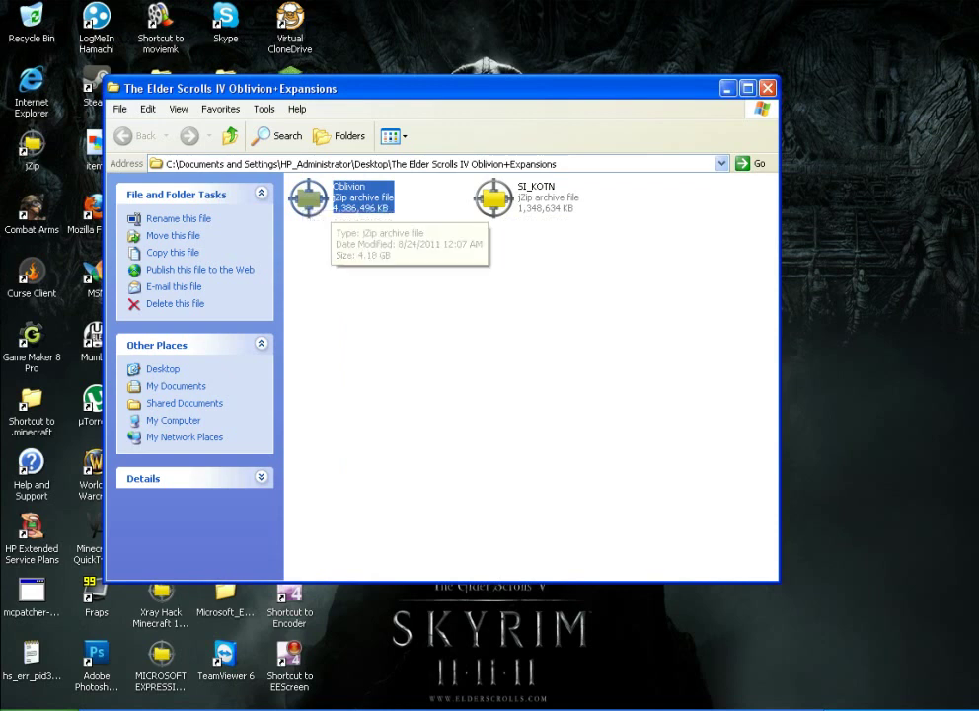
Mount the SI_KOTN expansion image on Virtual CloneDrive K:
{"action": "left_click", "coordinate": [495, 199]}
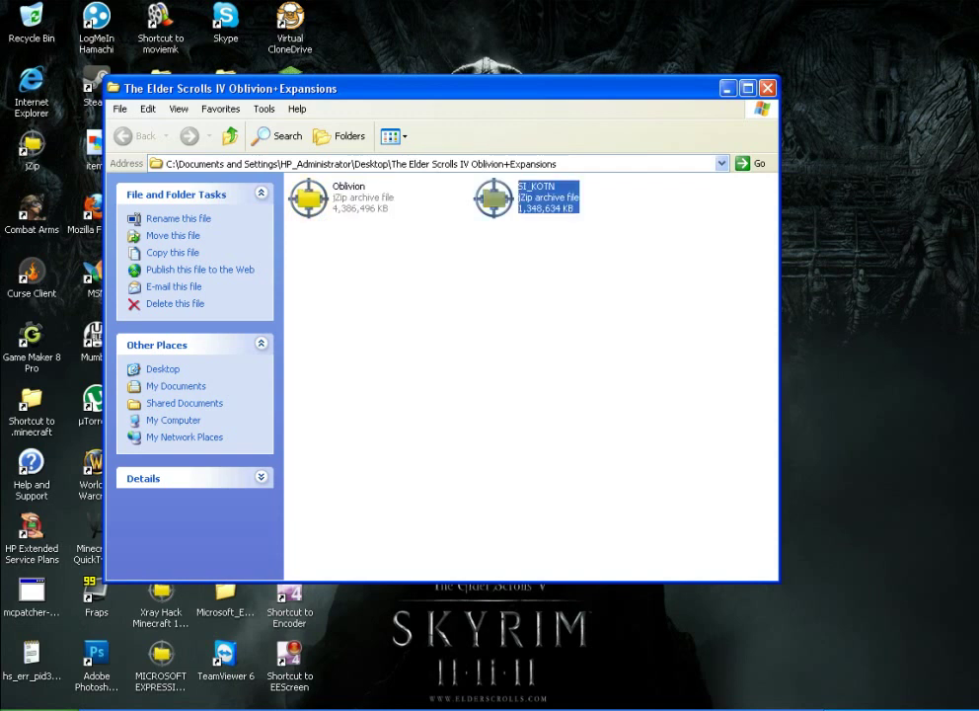
{"action": "right_click", "coordinate": [501, 197]}
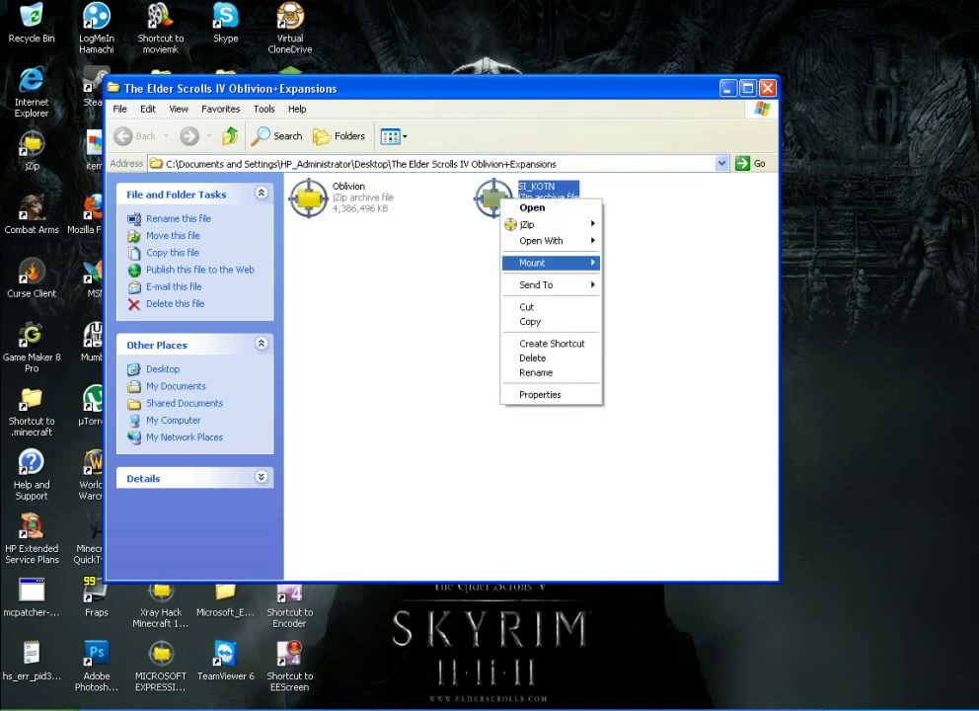
{"action": "mouse_move", "coordinate": [547, 263]}
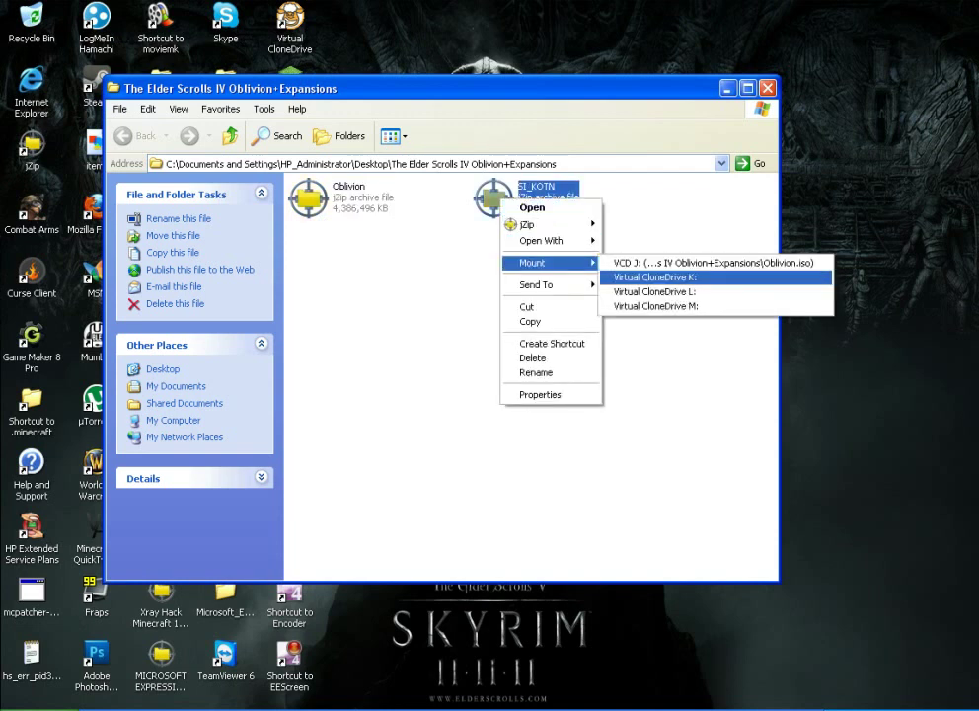
{"action": "left_click", "coordinate": [654, 277]}
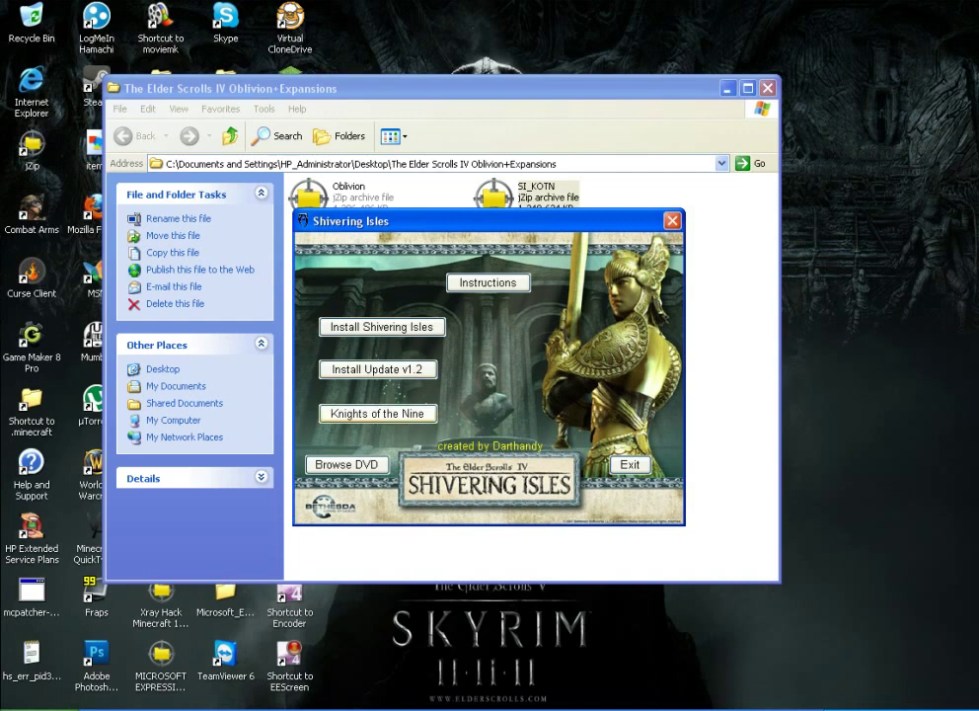
View the Knights of the Nine installation options, exit the installer and close the images folder
{"action": "left_click", "coordinate": [378, 413]}
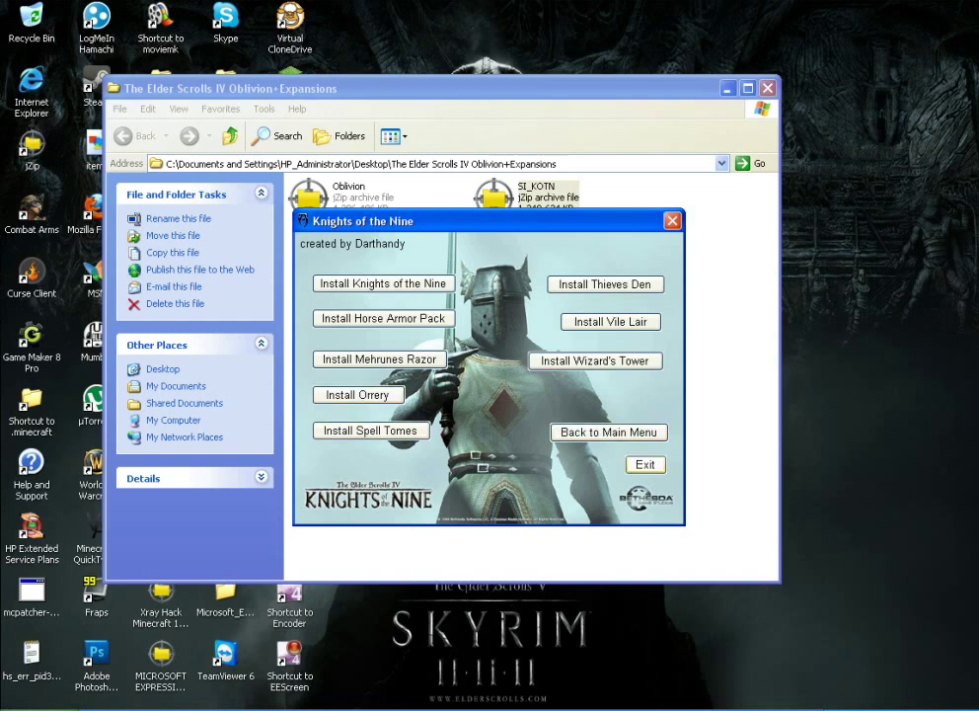
{"action": "left_click", "coordinate": [645, 464]}
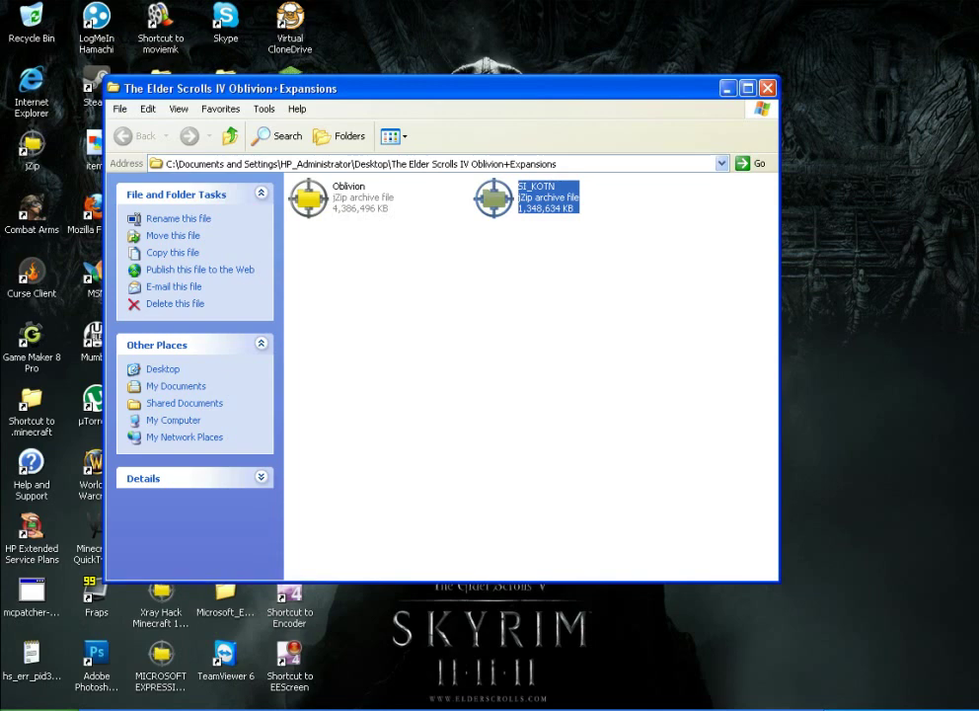
{"action": "key", "text": "alt+F4"}
Locate the game's installation folder through the Oblivion desktop shortcut's target, and open its Data folder
{"action": "right_click", "coordinate": [296, 204]}
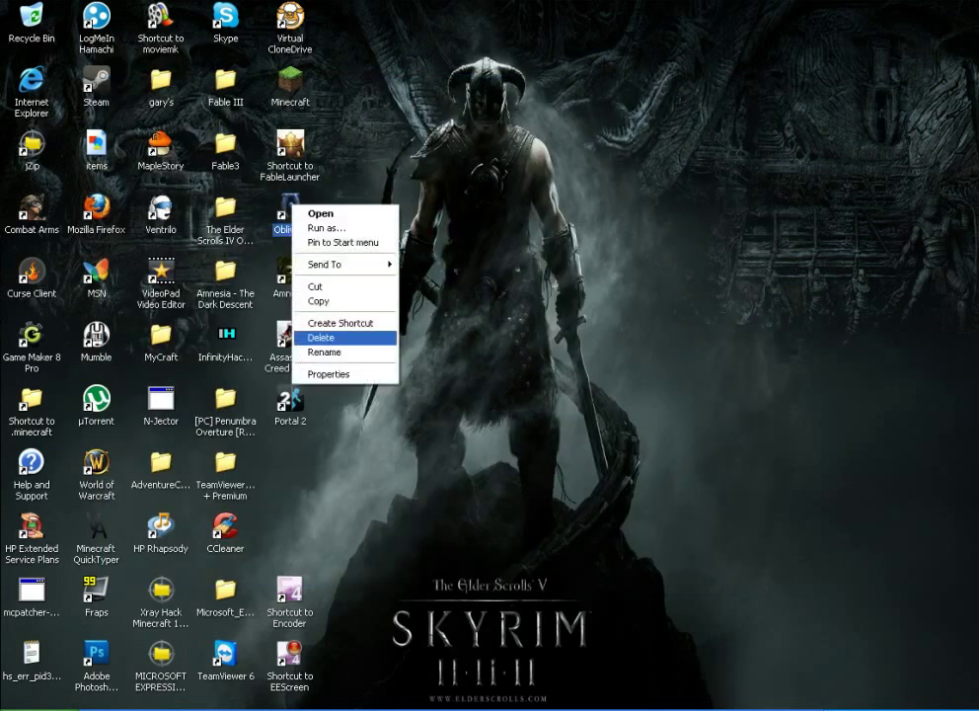
{"action": "left_click", "coordinate": [339, 374]}
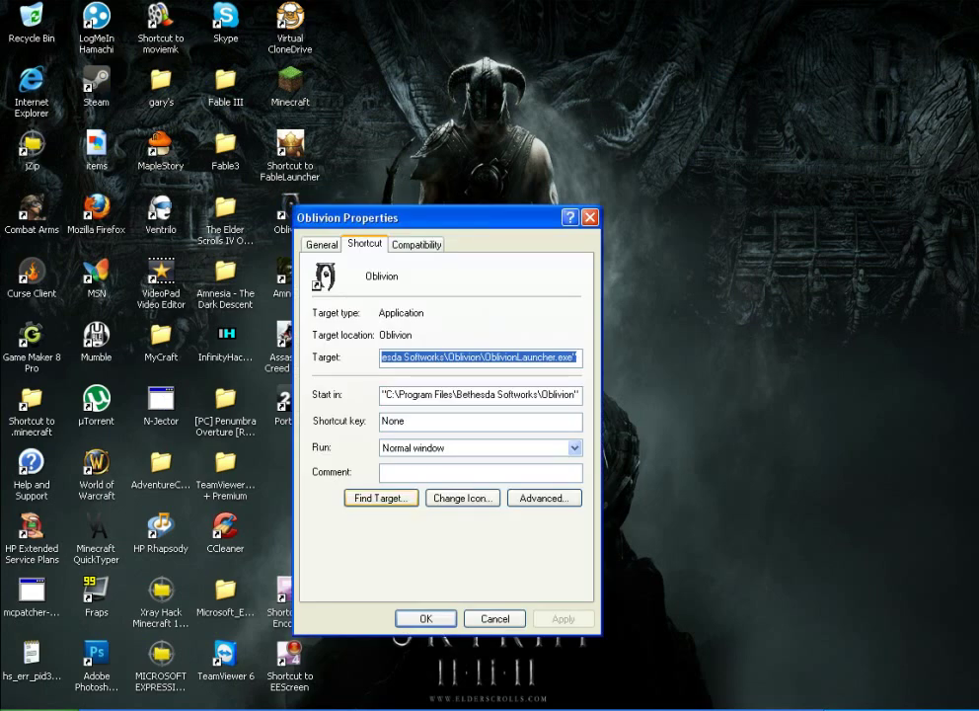
{"action": "left_click", "coordinate": [381, 497]}
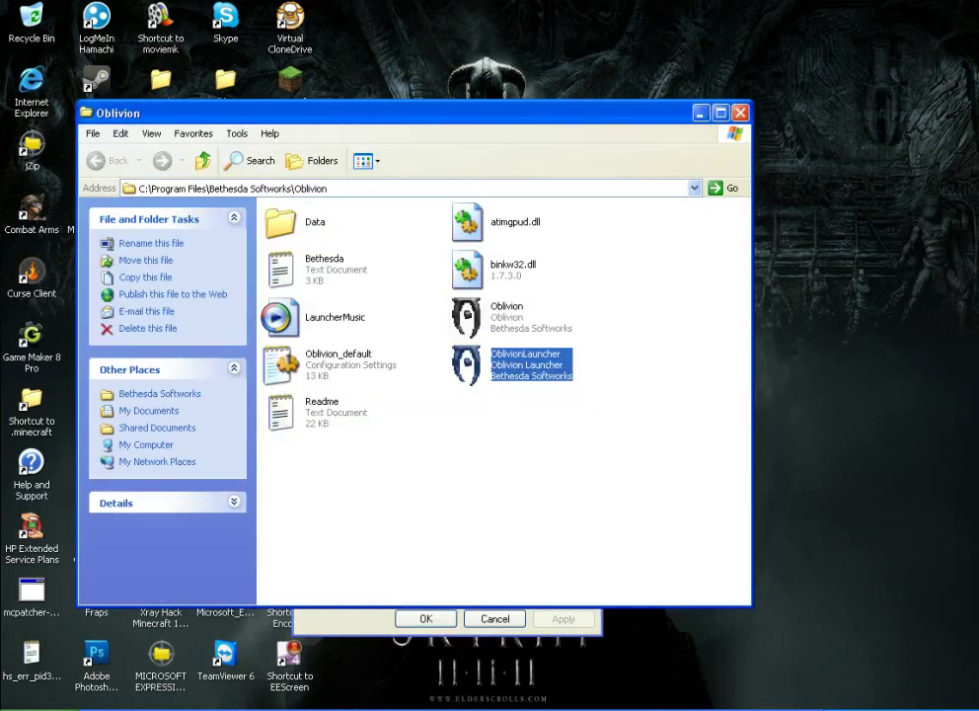
{"action": "double_click", "coordinate": [296, 222]}
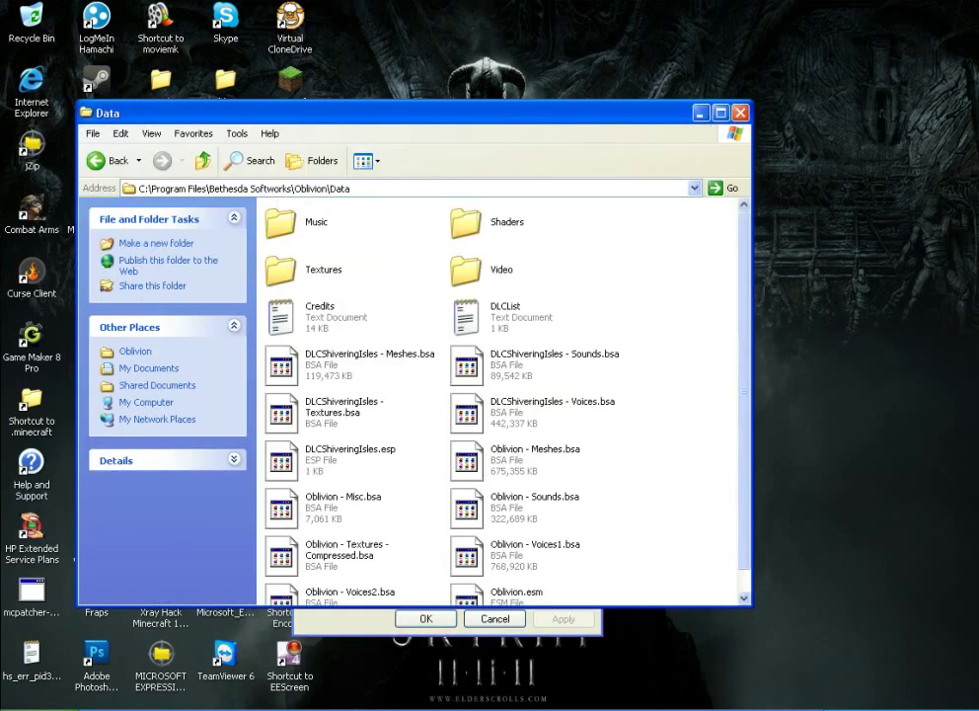
Look over the files in the Data folder, and close the folder and the shortcut's properties dialog
{"action": "scroll", "coordinate": [502, 400], "scroll_direction": "down", "scroll_amount": 1}
{"action": "scroll", "coordinate": [499, 395], "scroll_direction": "up", "scroll_amount": 1}
{"action": "left_click", "coordinate": [739, 113]}
{"action": "left_click", "coordinate": [590, 217]}
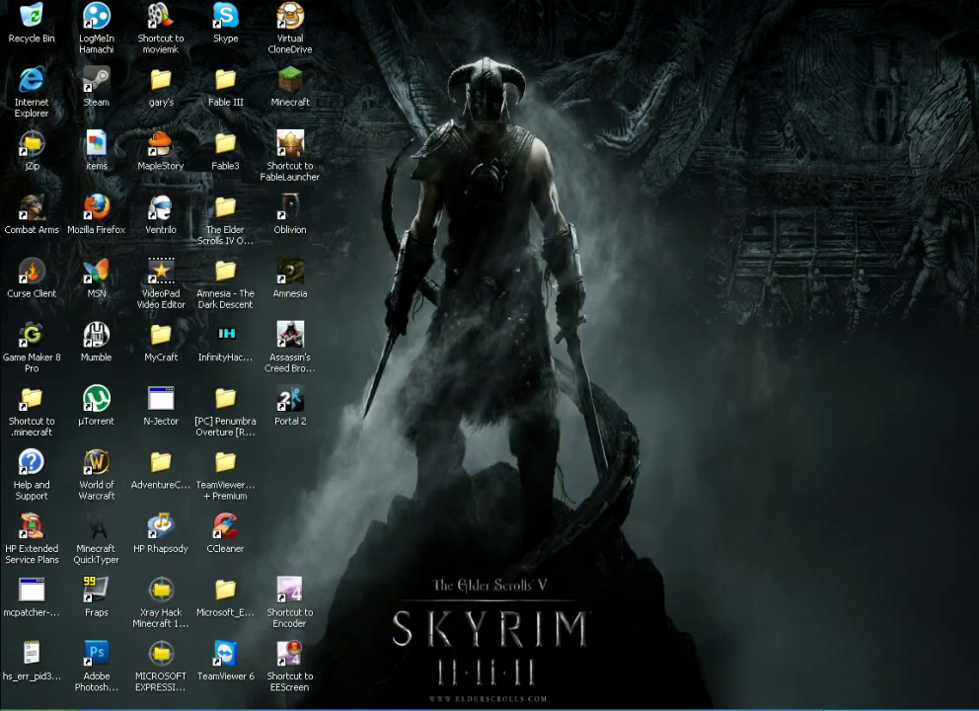
Launch Oblivion from its desktop shortcut, and check the list of saved games before returning to the main menu
{"action": "double_click", "coordinate": [289, 212]}
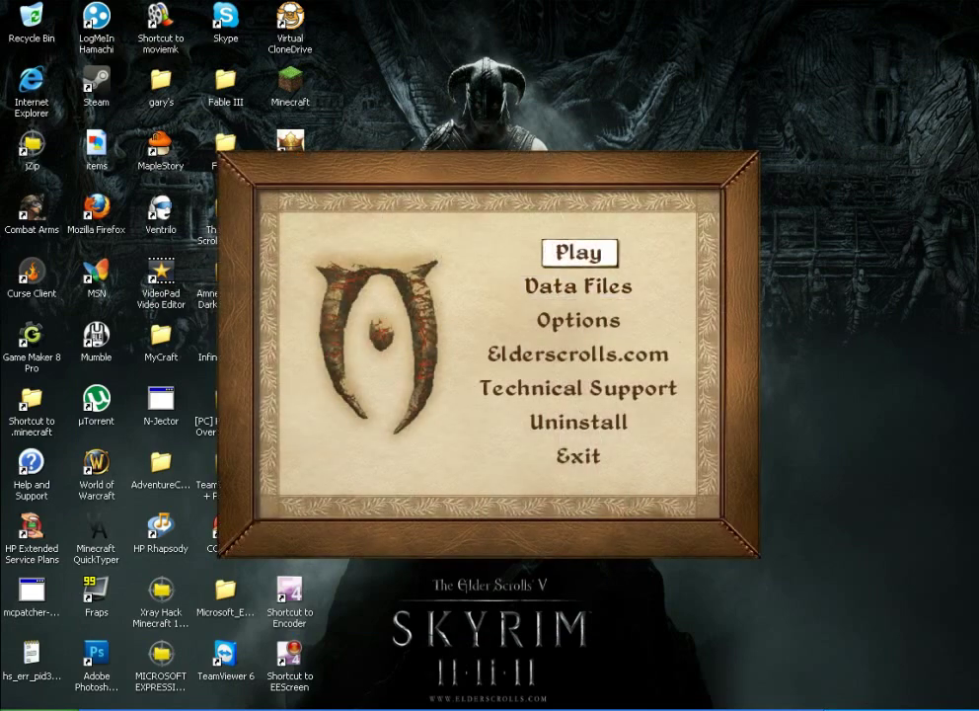
{"action": "key", "text": "alt+F4"}
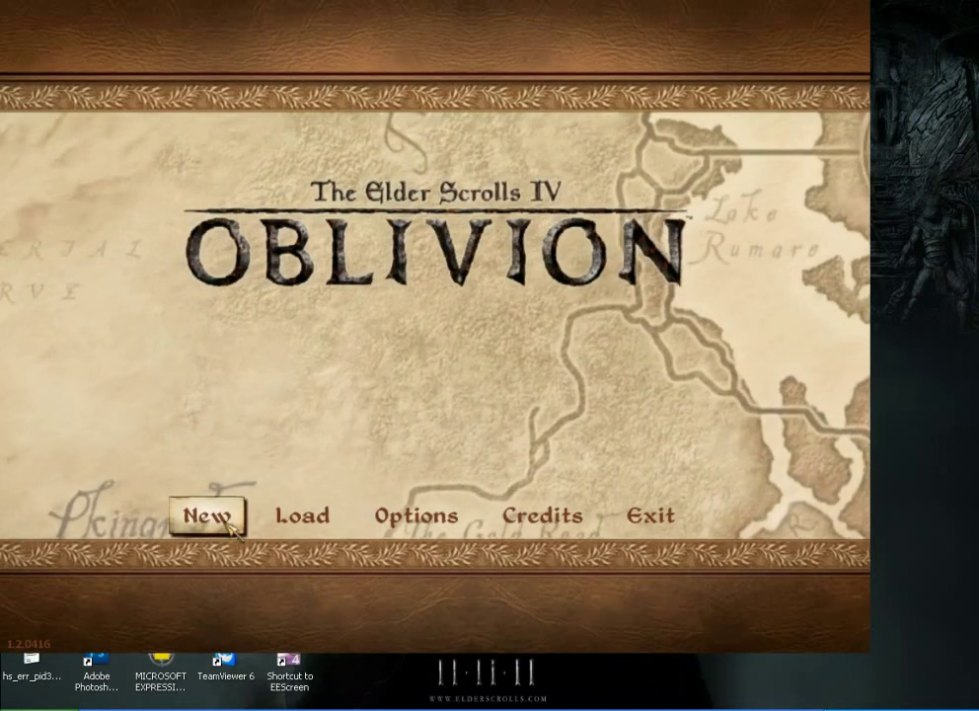
{"action": "left_click", "coordinate": [303, 514]}
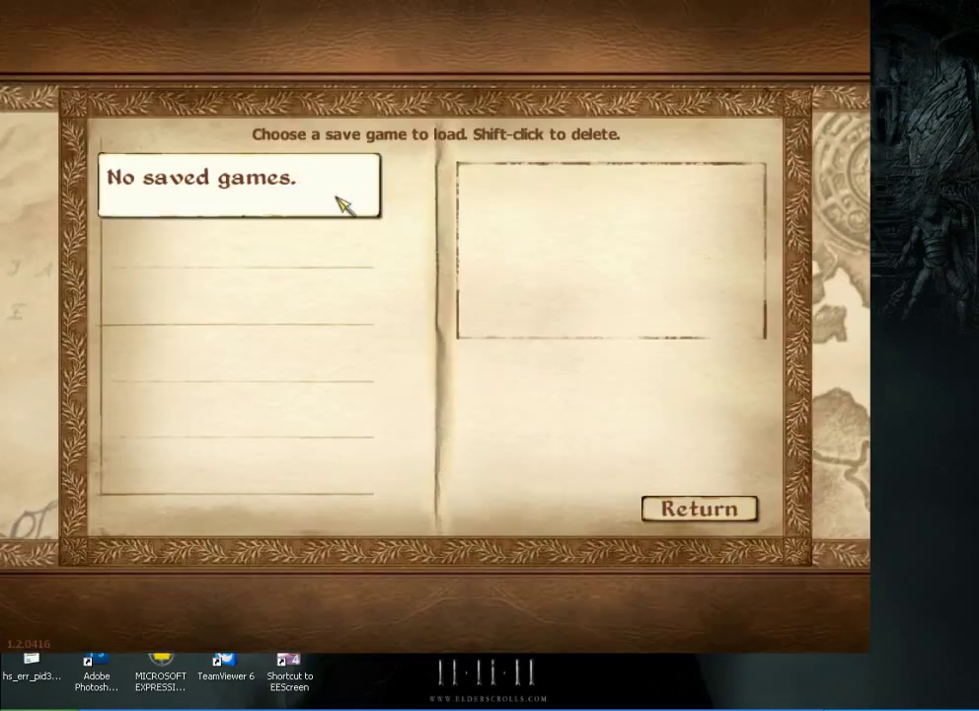
{"action": "left_click", "coordinate": [691, 518]}
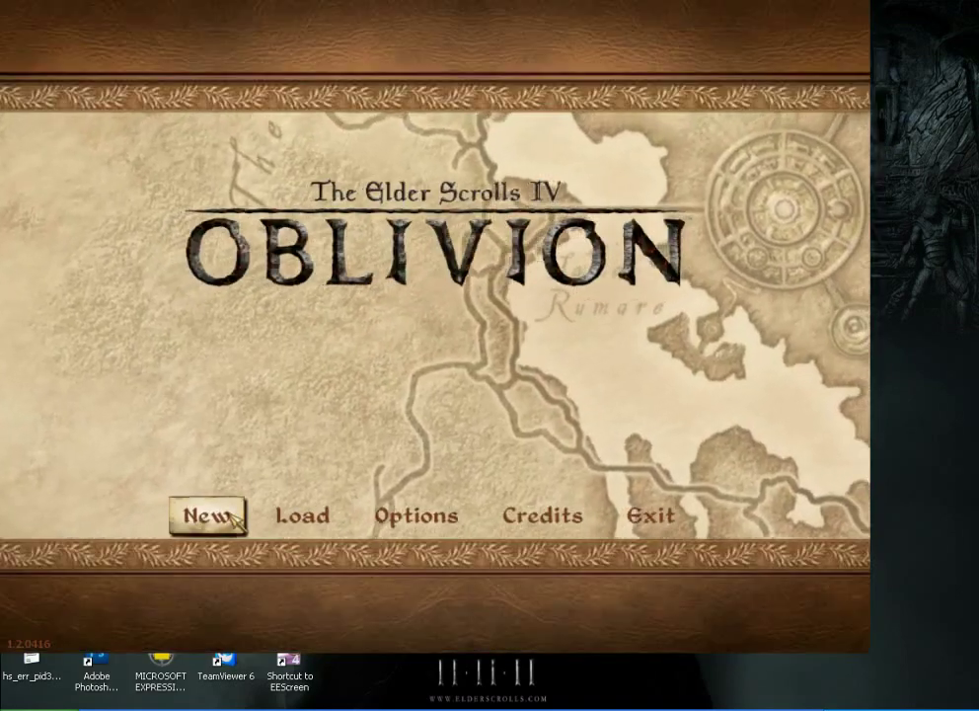
Bring up the new game prompt, decline it, and exit Oblivion to the desktop
{"action": "left_click", "coordinate": [230, 516]}
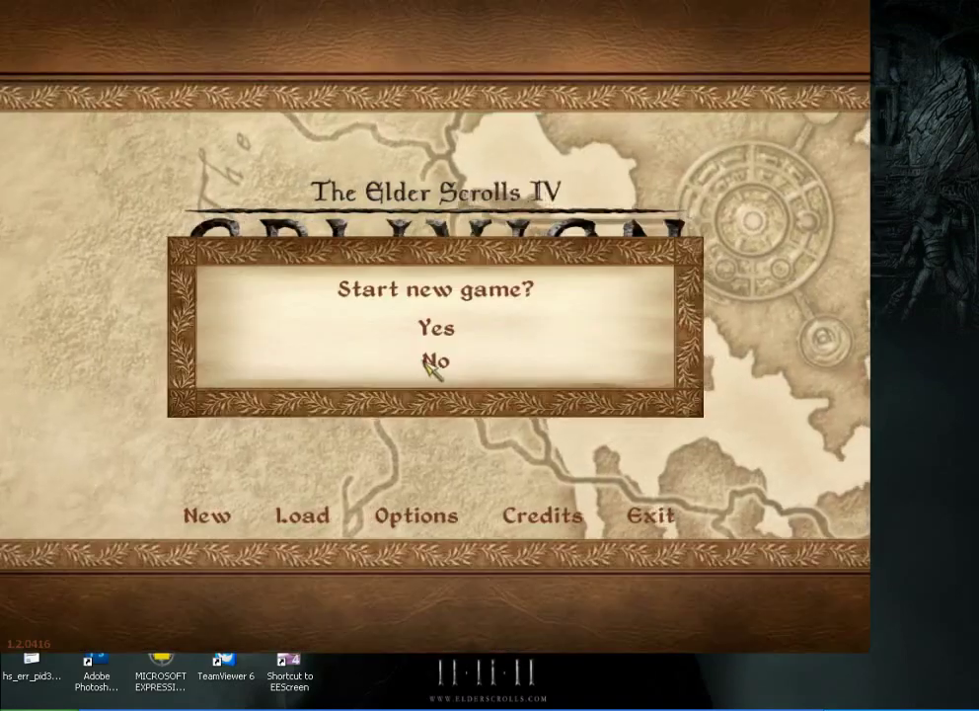
{"action": "left_click", "coordinate": [432, 361]}
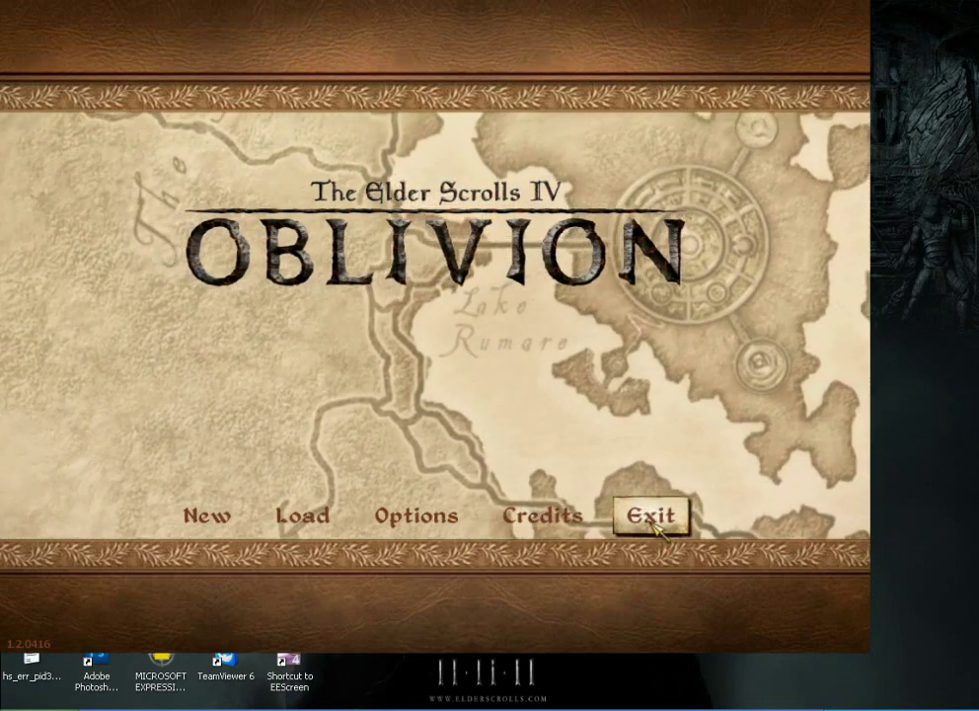
{"action": "left_click", "coordinate": [448, 333]}
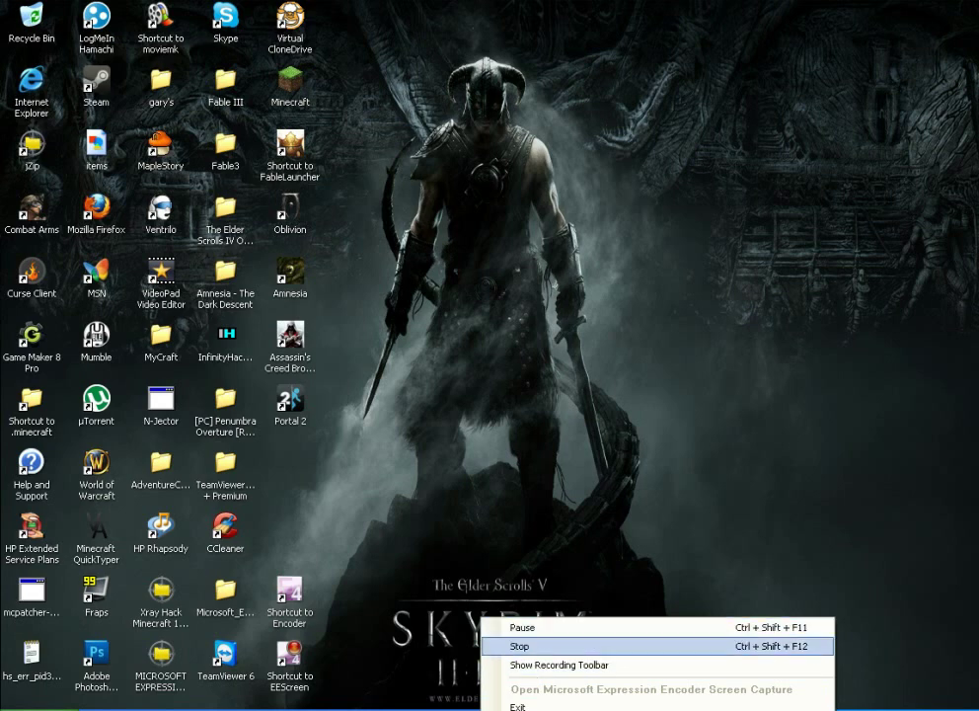
{"action": "left_click", "coordinate": [558, 664]}
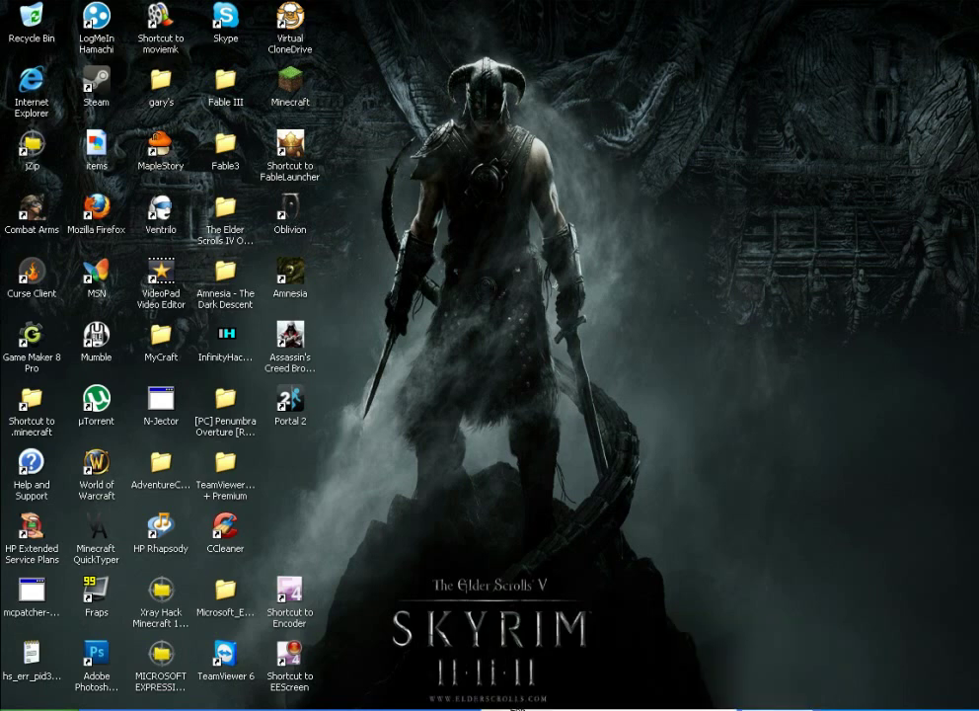